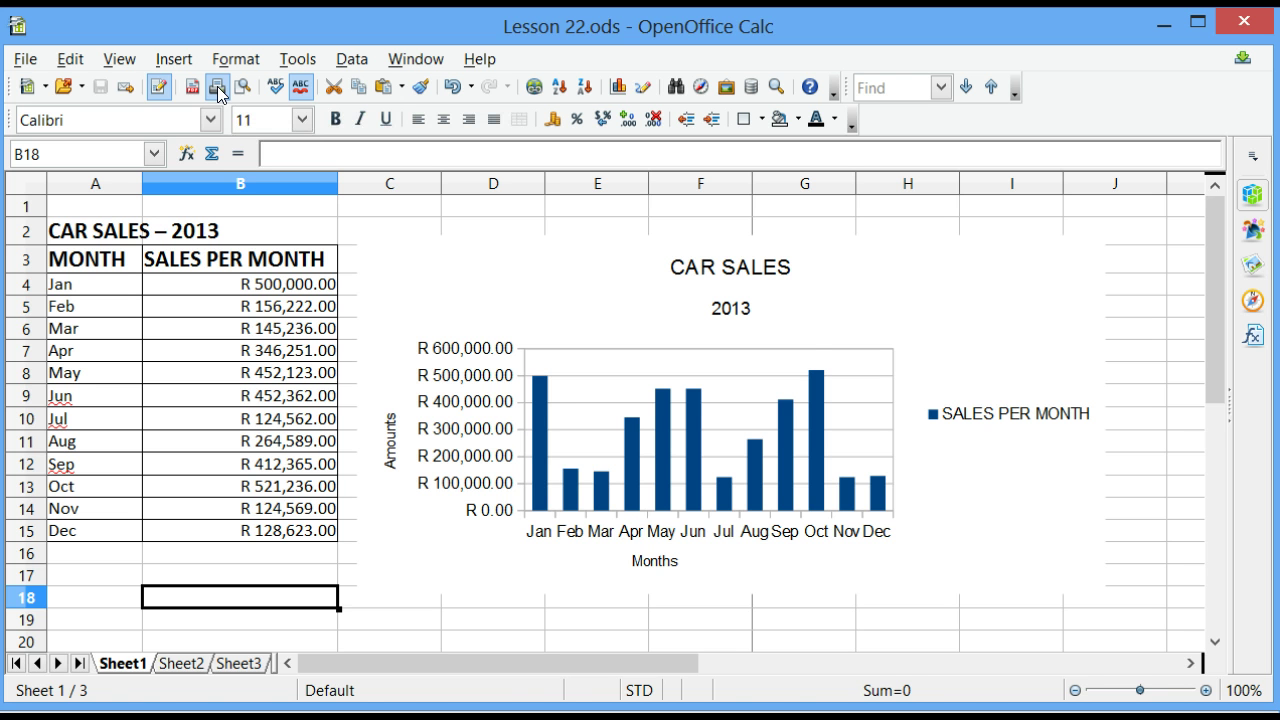
# Step: Print both pages of the Car Sales 2013 sheet and chart using Print File Directly
pyautogui.click(218, 88)
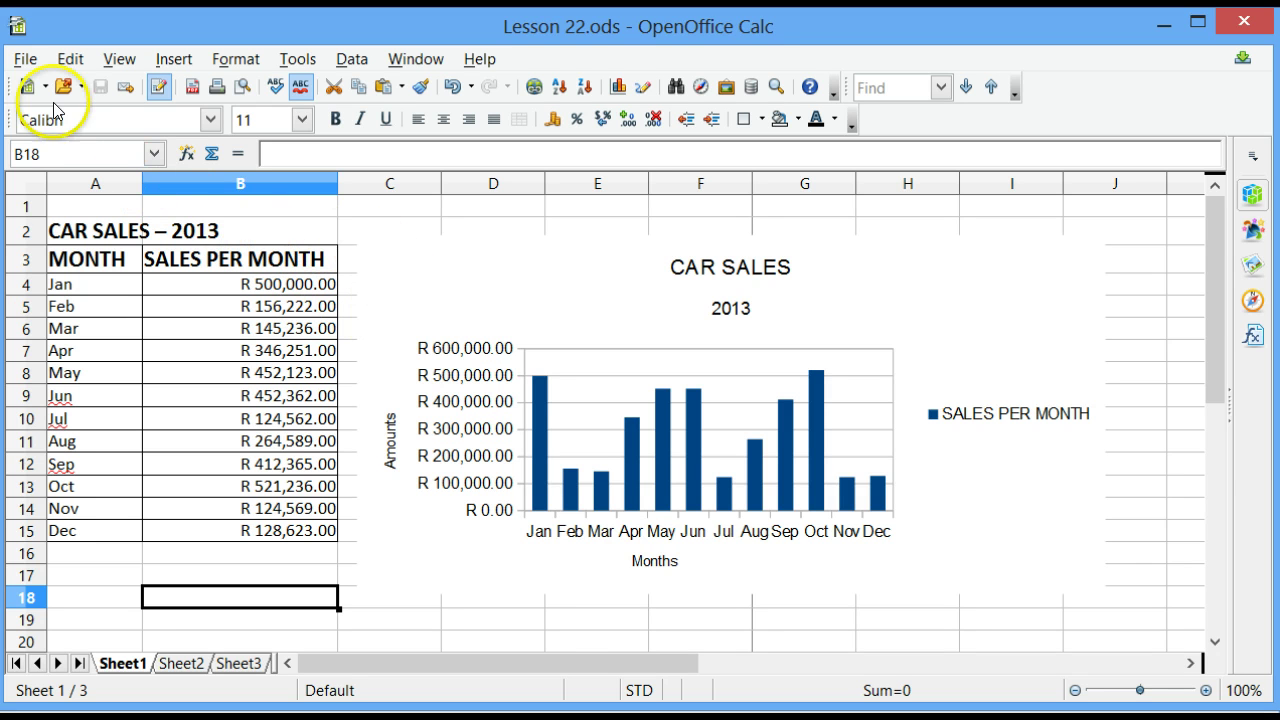
# Step: Open File > Print, move the dialog aside, and preview page 2 showing part of the chart
pyautogui.click(27, 63)
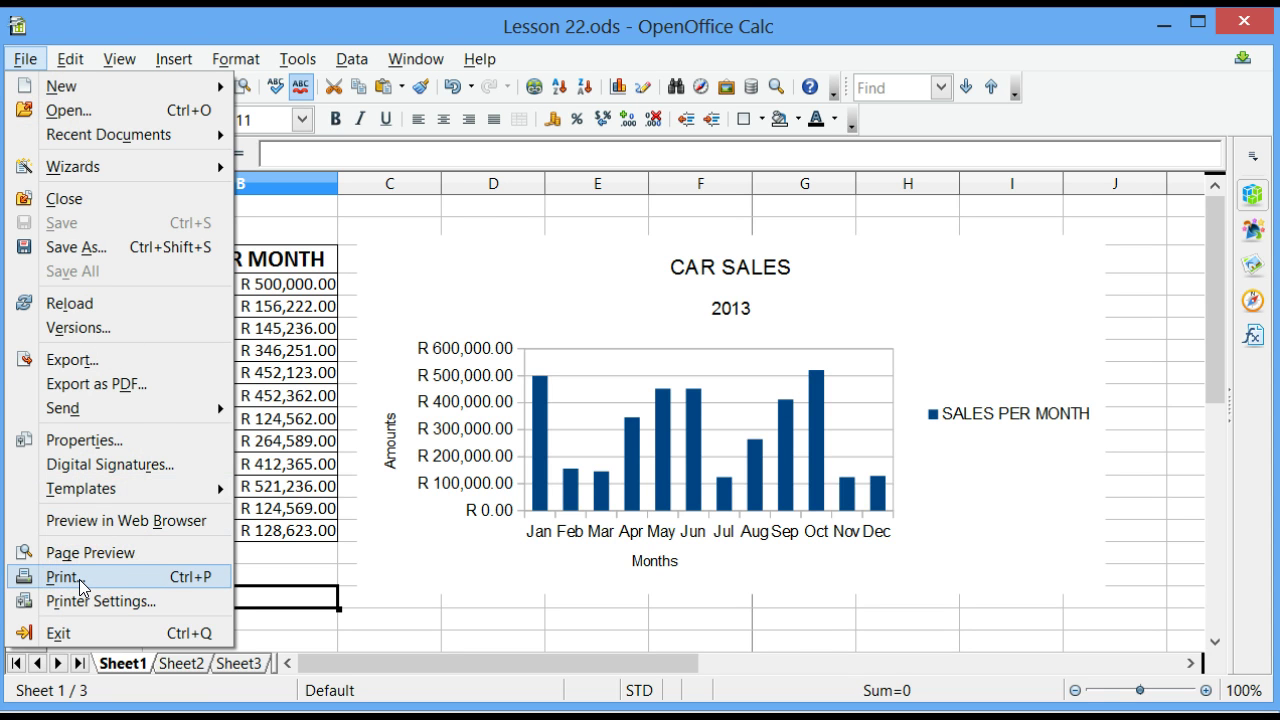
pyautogui.click(80, 586)
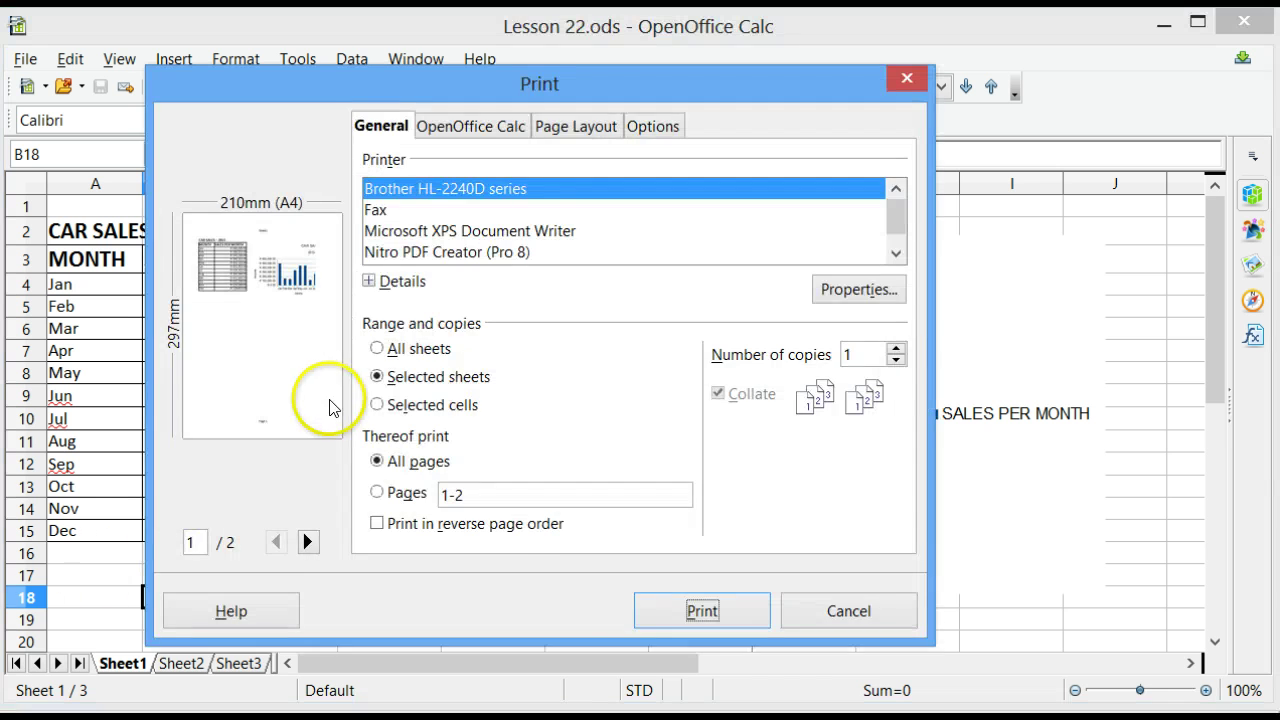
pyautogui.moveTo(648, 84); pyautogui.dragTo(668, 66)
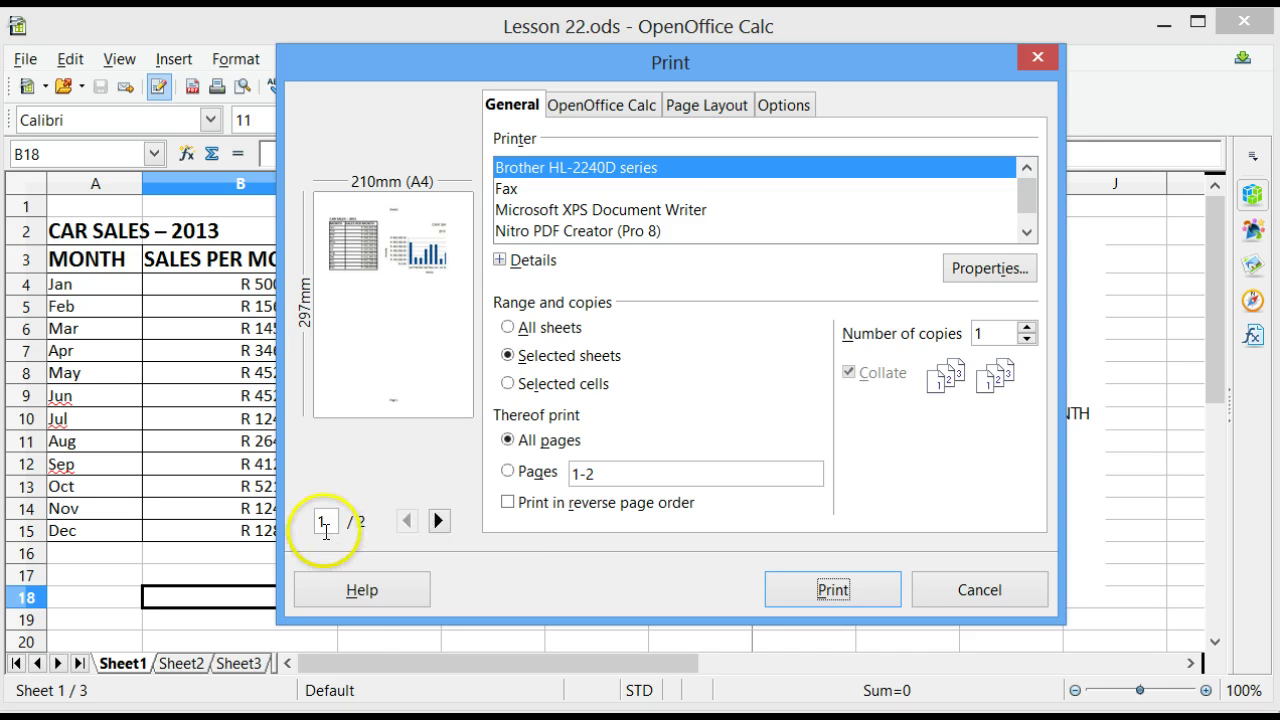
pyautogui.click(440, 522)
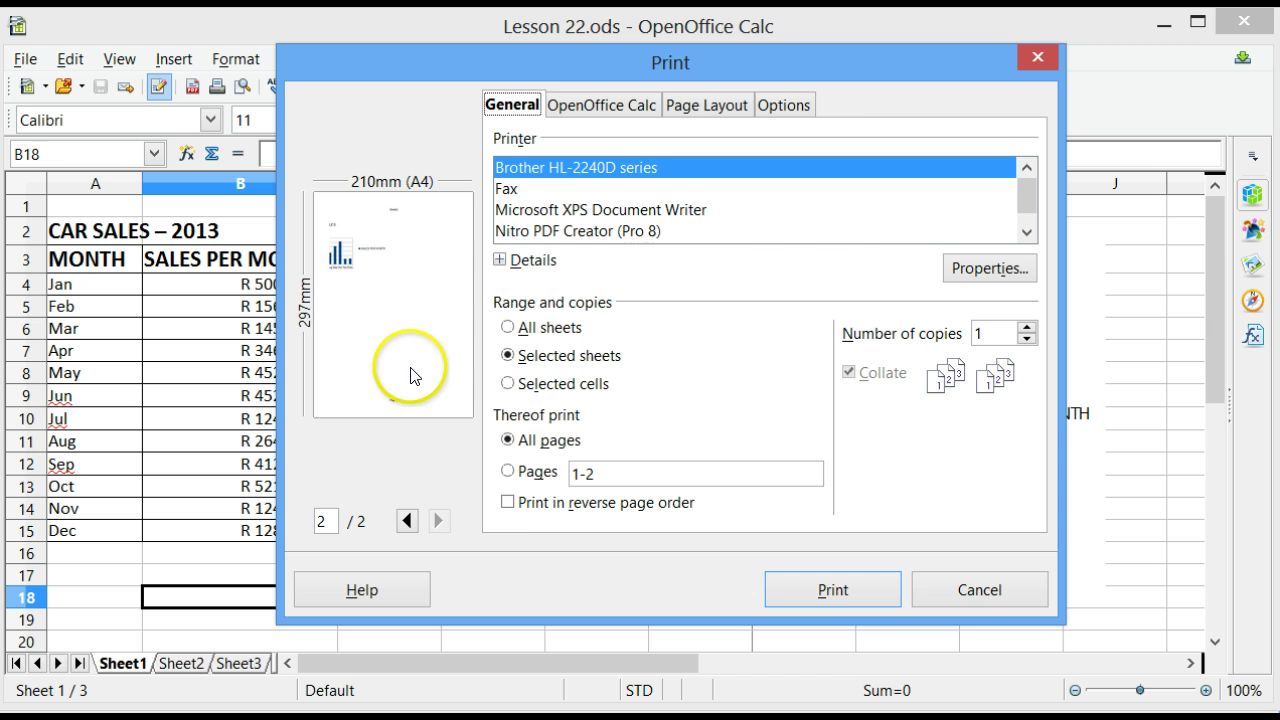
pyautogui.click(528, 104)
pyautogui.click(592, 106)
pyautogui.click(678, 105)
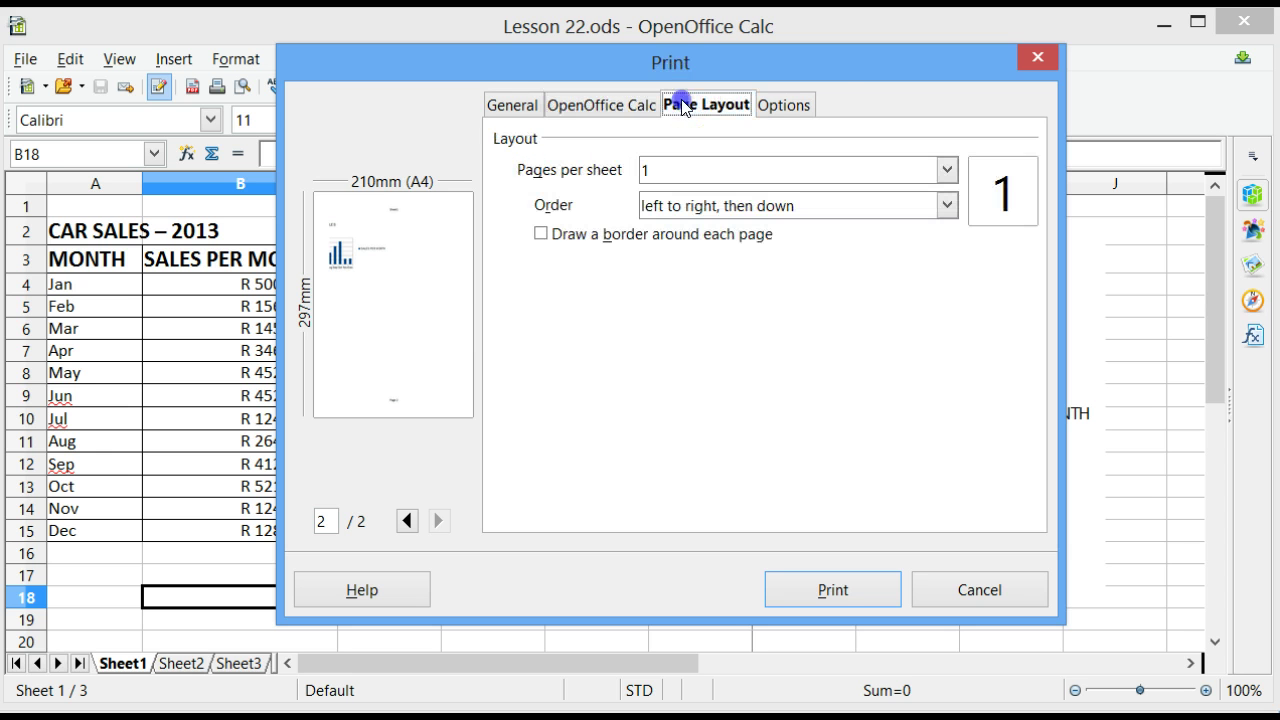
pyautogui.click(786, 106)
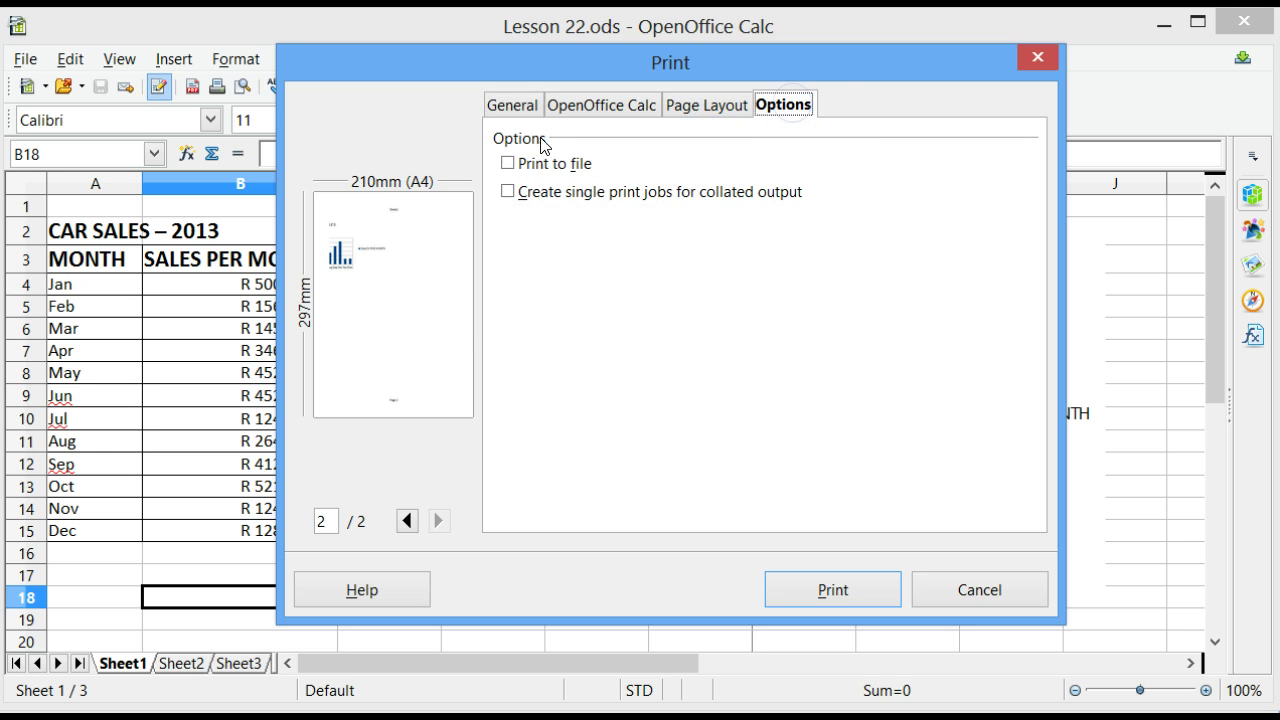
pyautogui.click(526, 112)
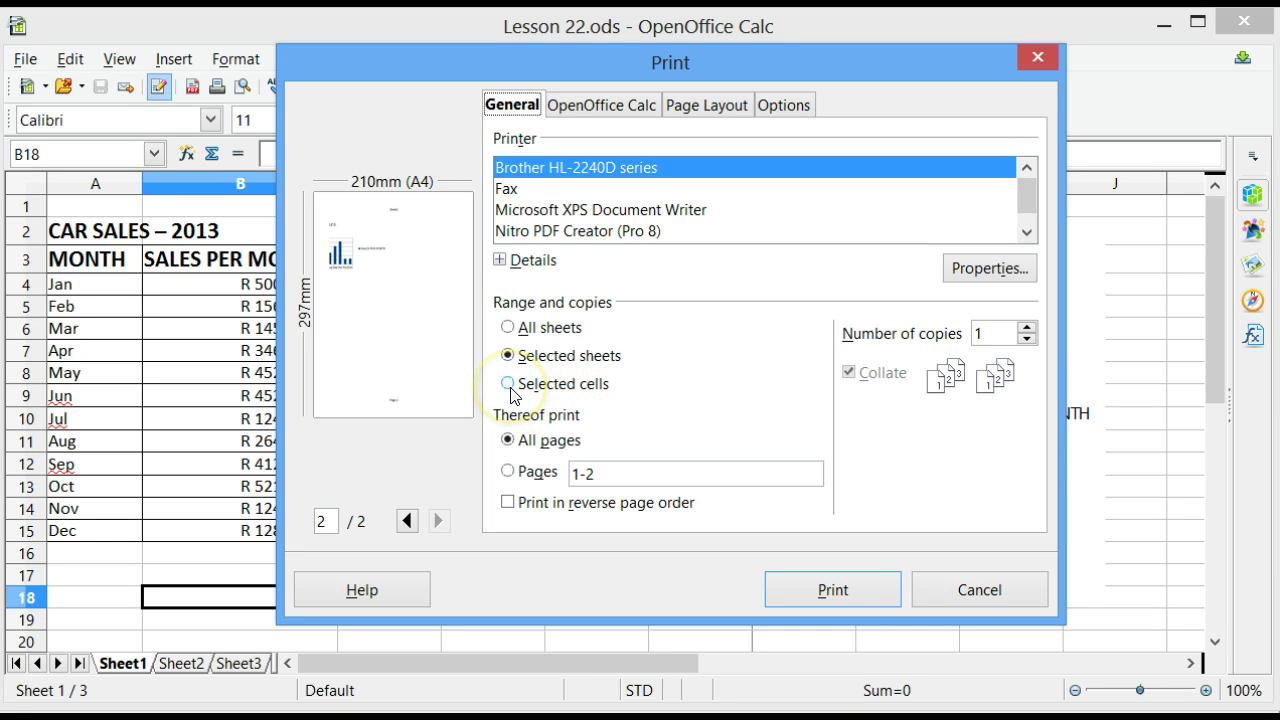
# Step: Confirm All pages as the print range and show the Calc options, empty pages left off
pyautogui.click(515, 388)
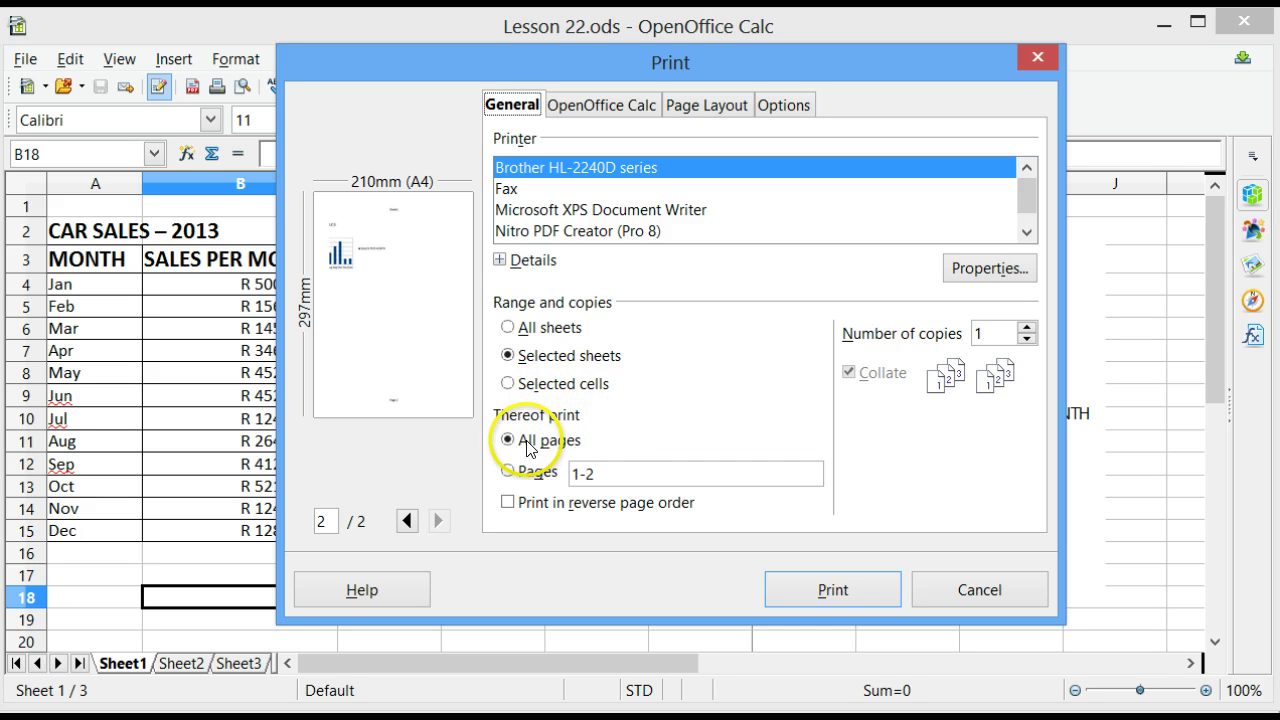
pyautogui.click(526, 447)
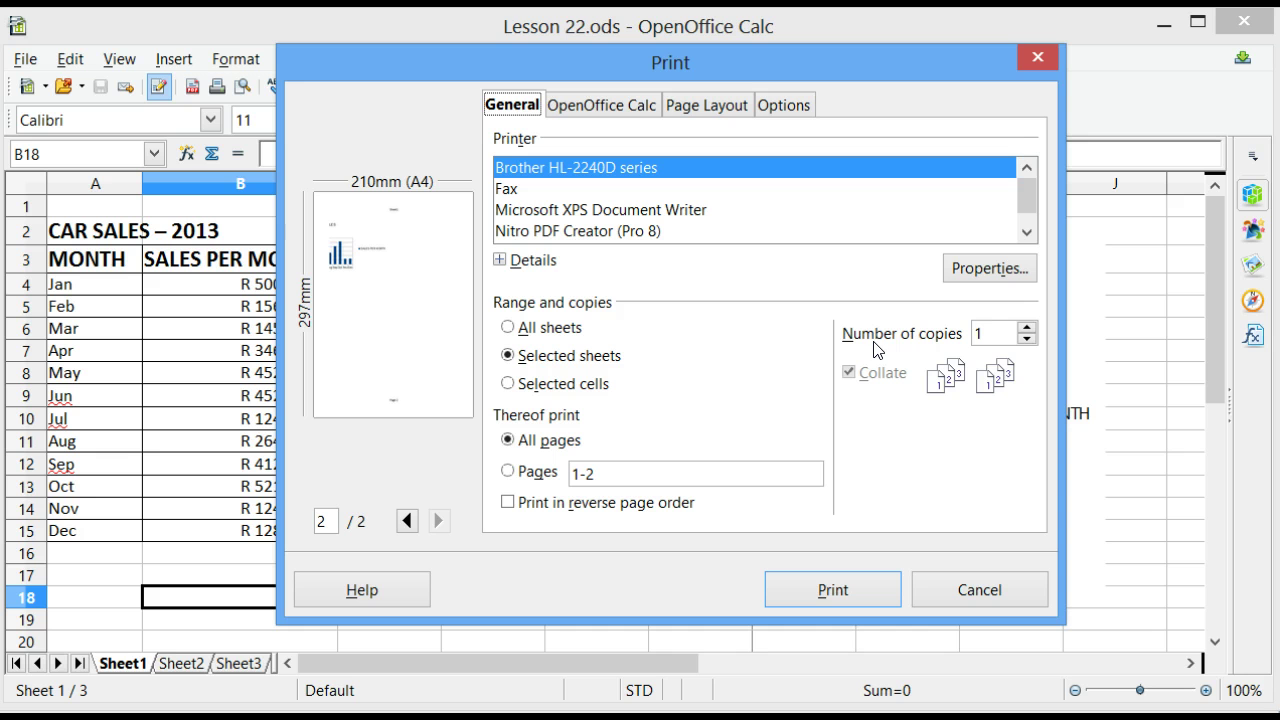
pyautogui.click(606, 104)
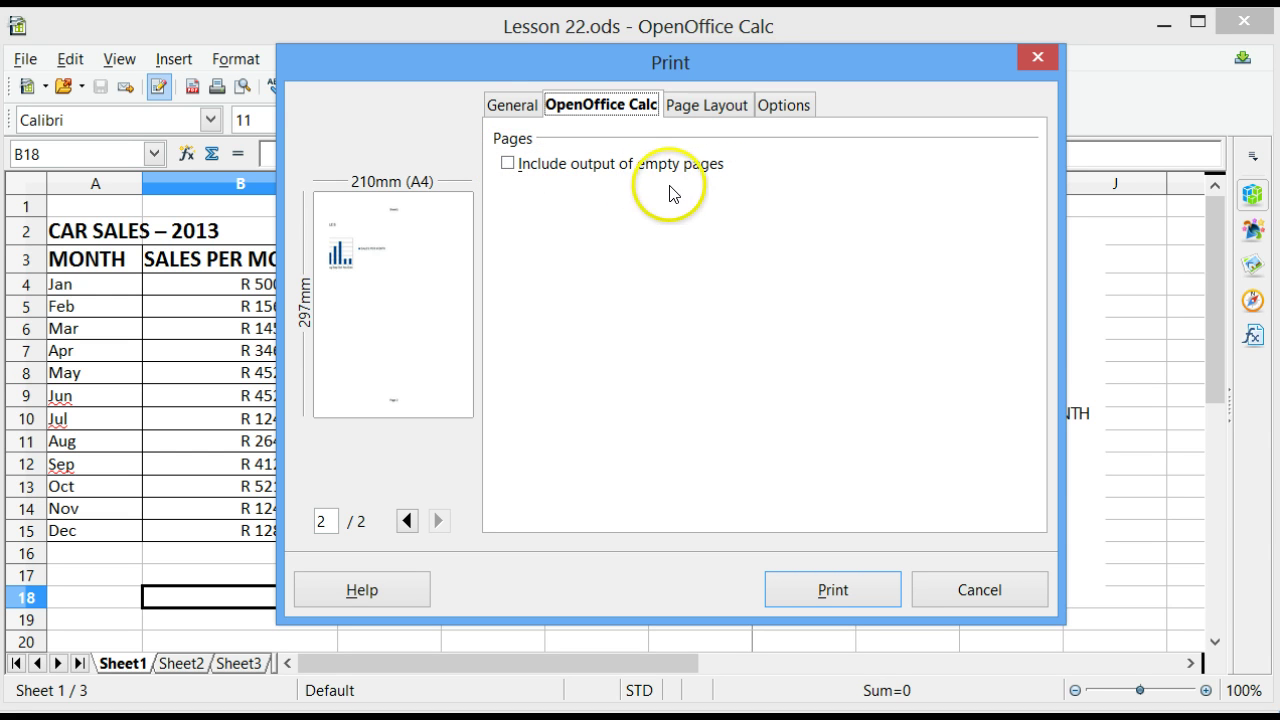
pyautogui.click(508, 165)
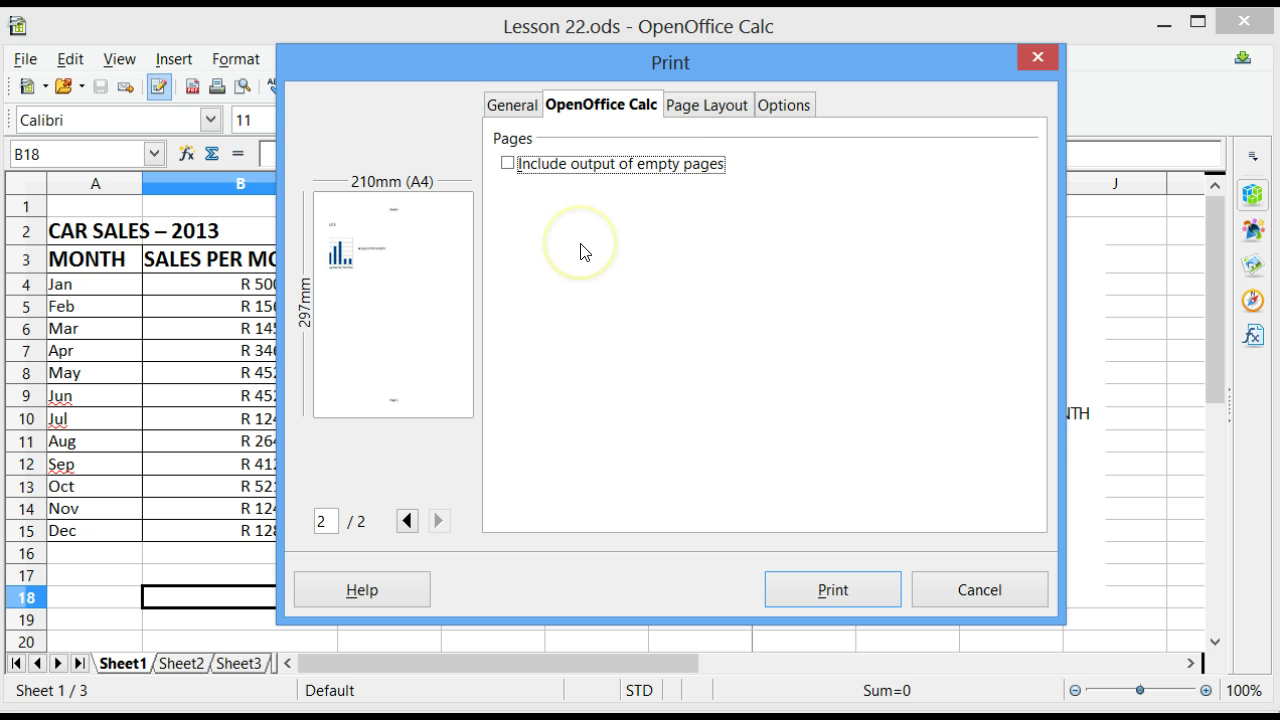
# Step: Set the Page Layout print options to 1 page per sheet with no page borders
pyautogui.click(704, 107)
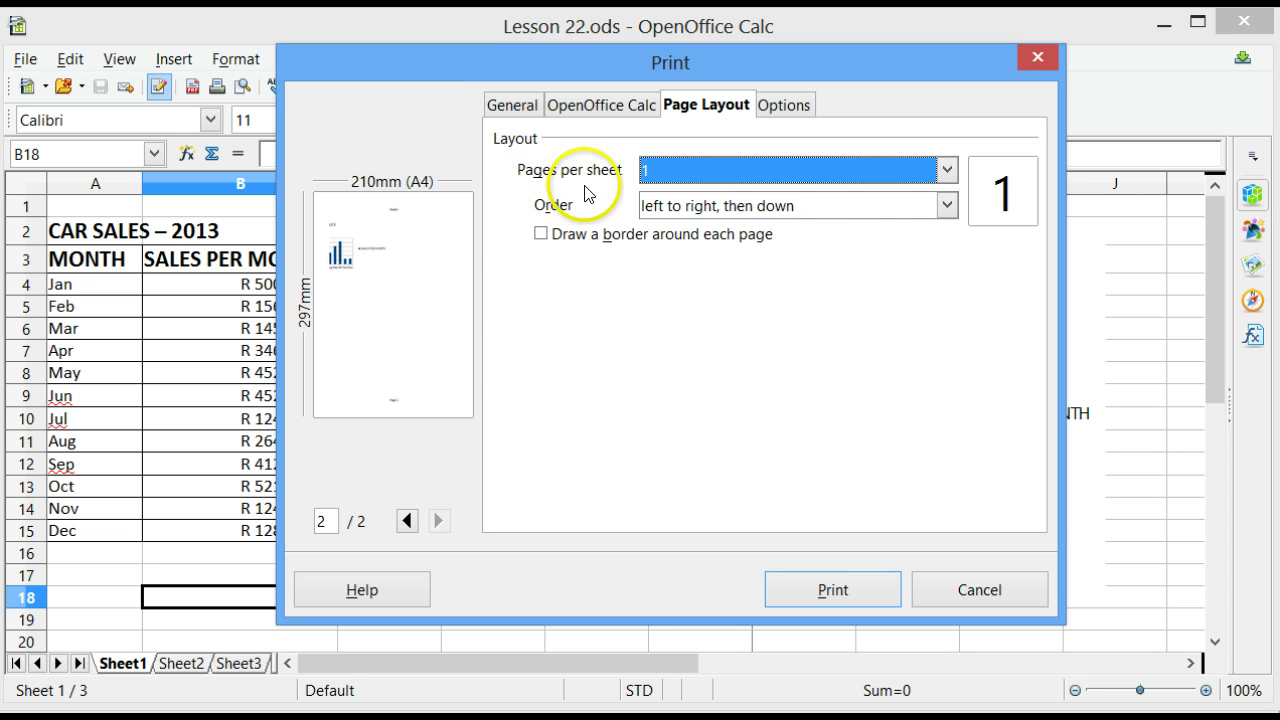
pyautogui.click(946, 170)
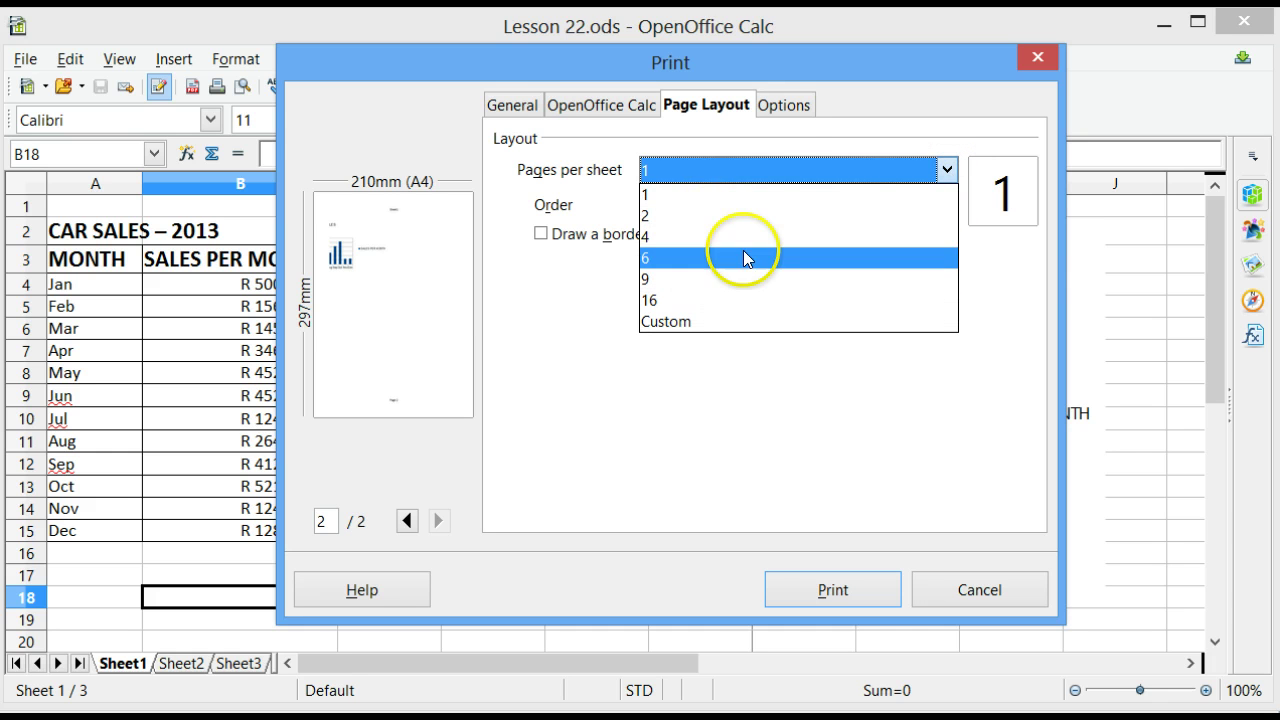
pyautogui.click(594, 306)
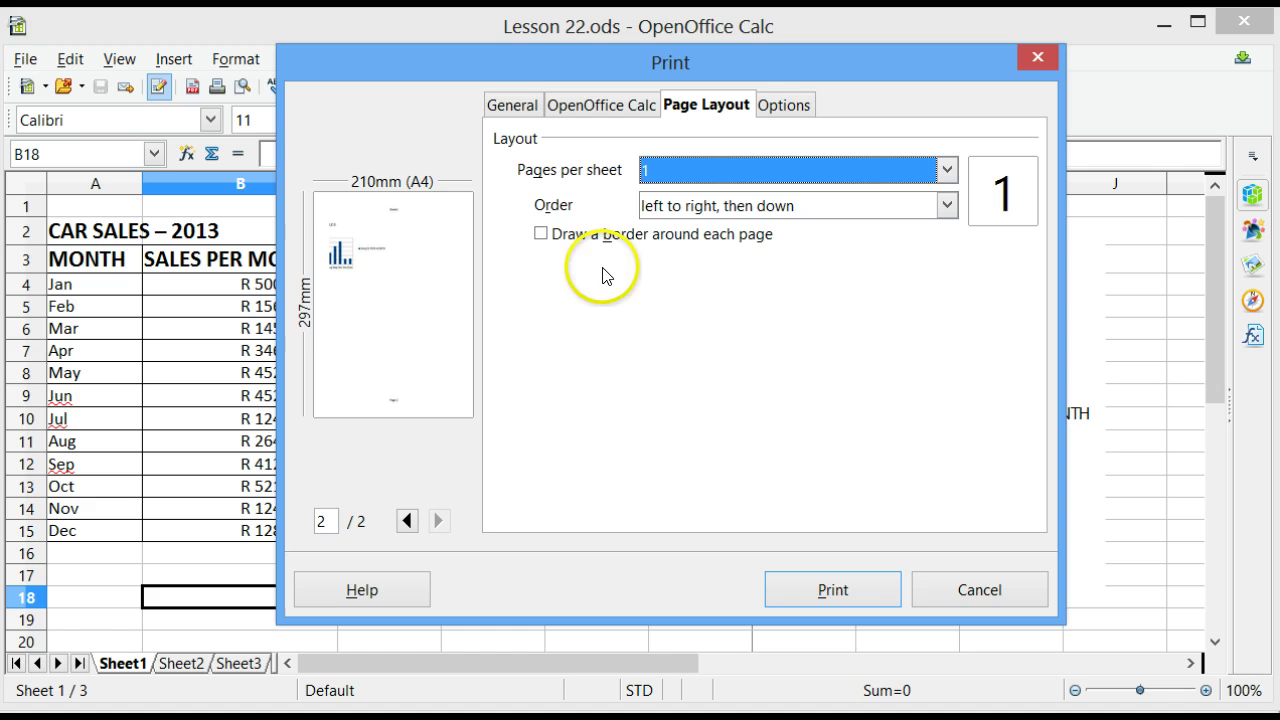
pyautogui.click(541, 234)
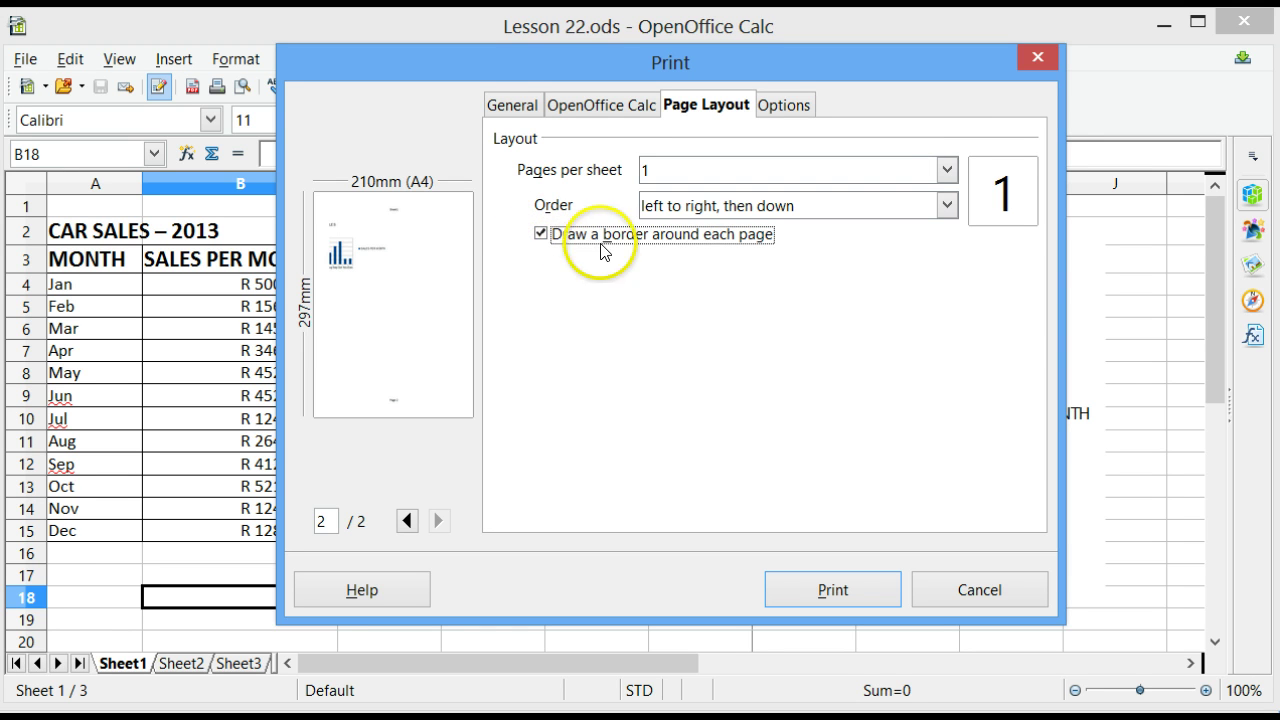
pyautogui.click(541, 234)
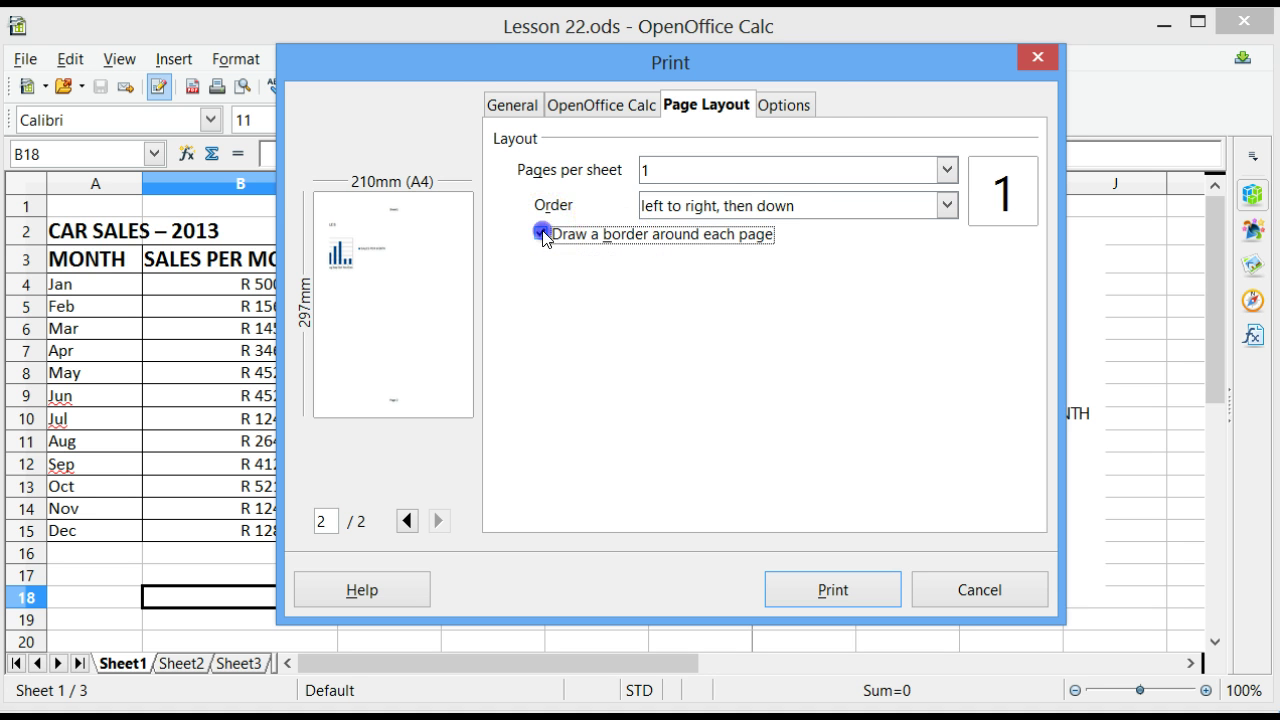
# Step: Check the Options settings with print-to-file off, then return to the General print settings
pyautogui.click(786, 108)
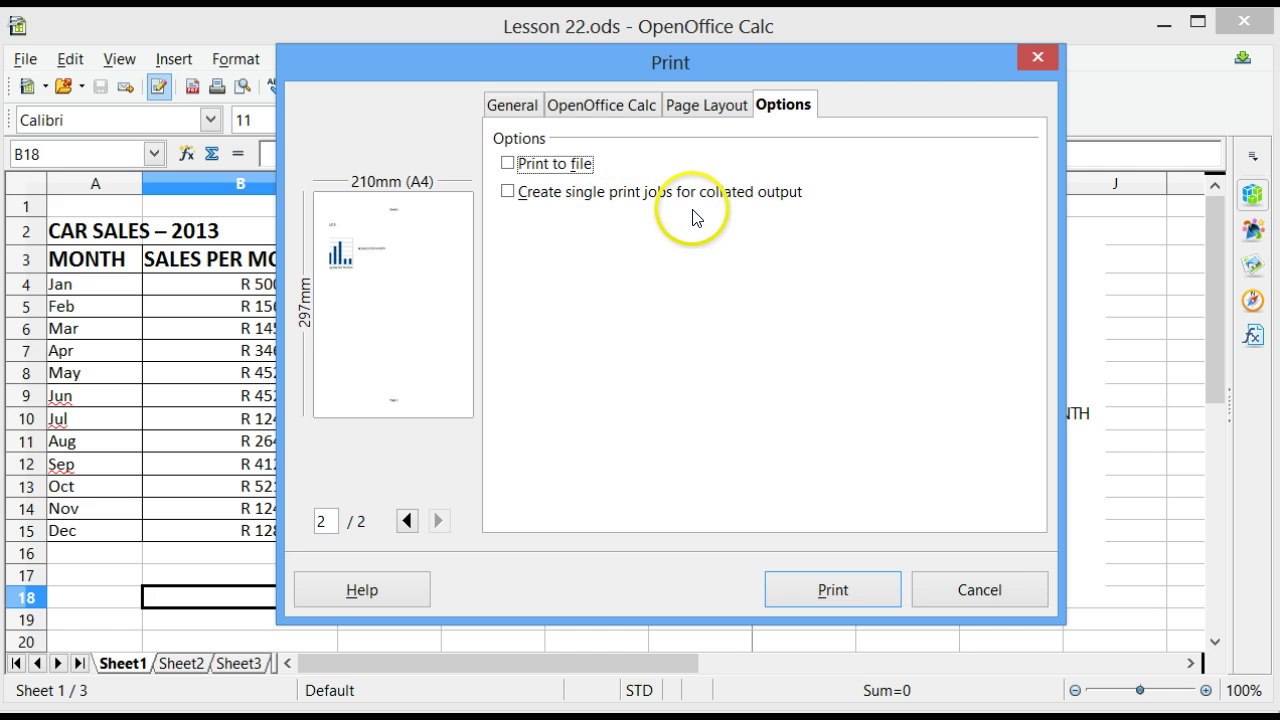
pyautogui.click(524, 106)
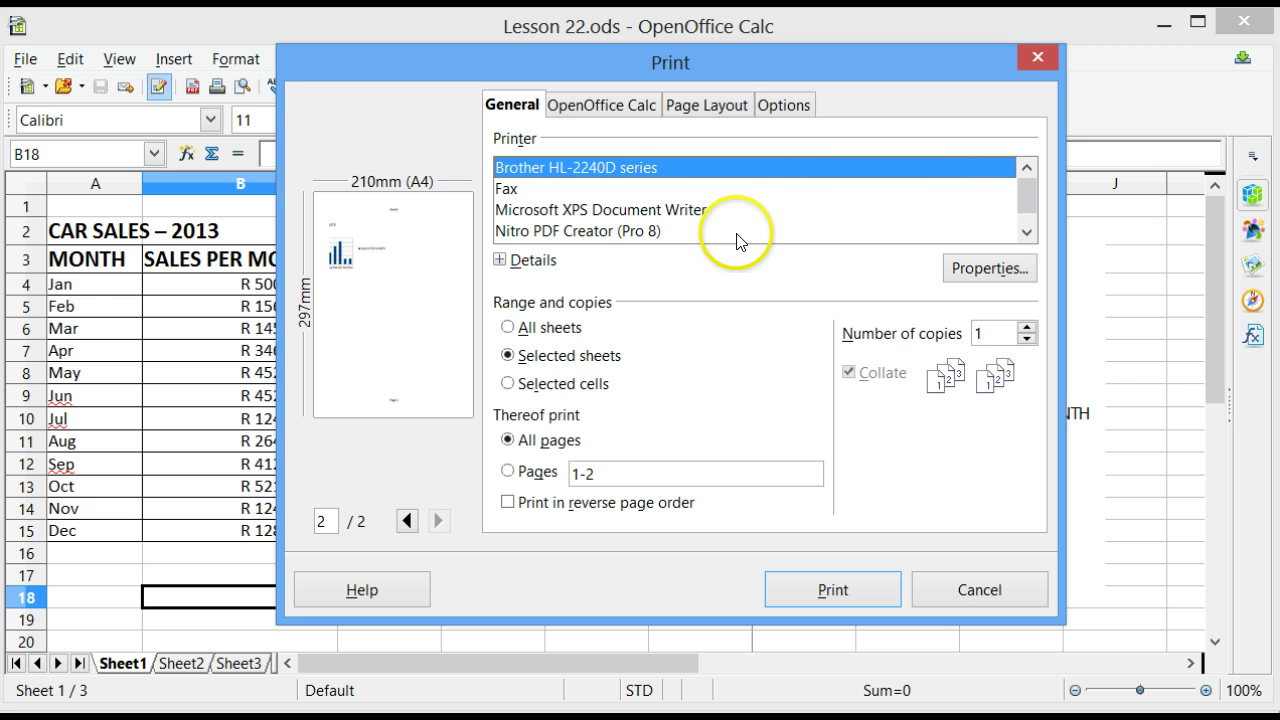